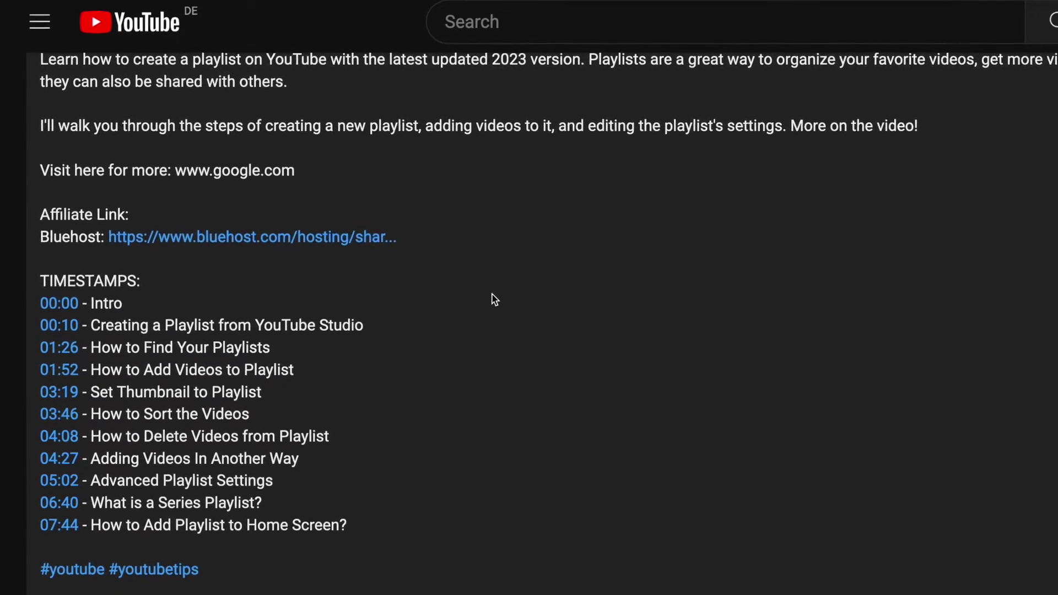
left_click_drag(242, 188, 331, 197)
left_click(331, 198)
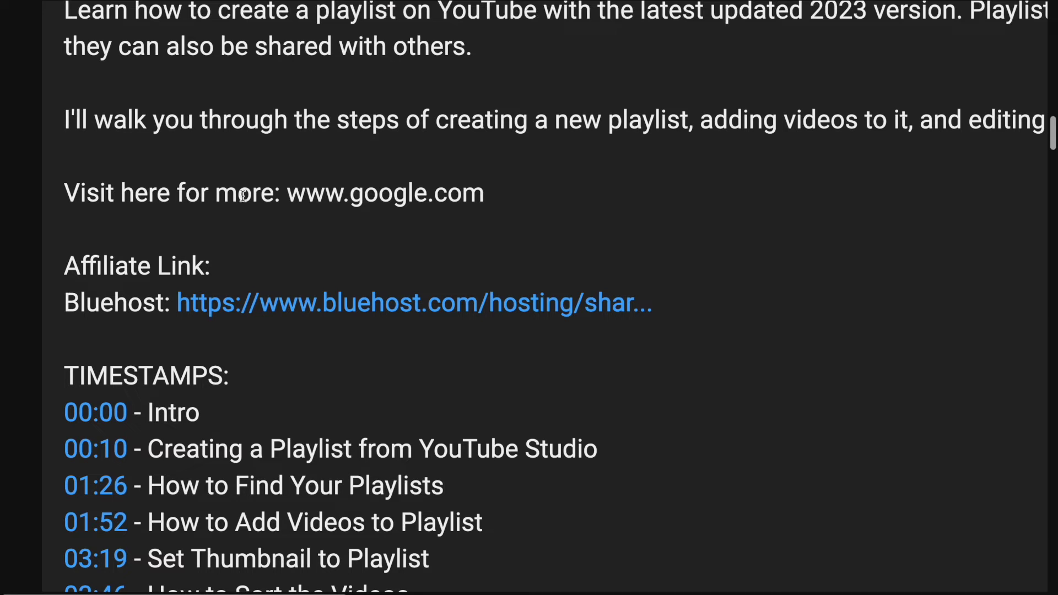
left_click_drag(287, 193, 488, 191)
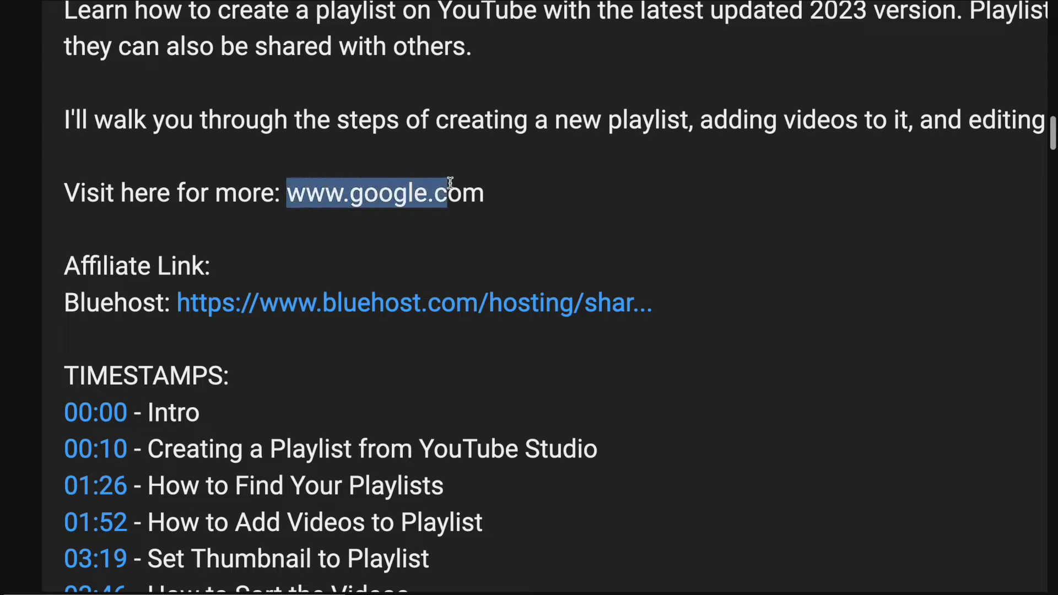
left_click(357, 186)
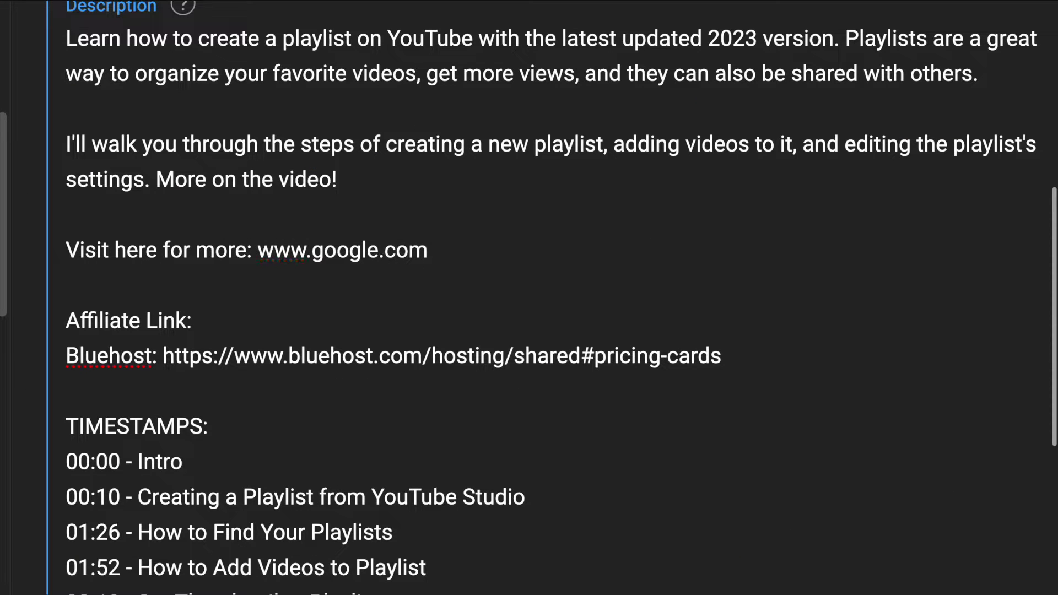
type("htt")
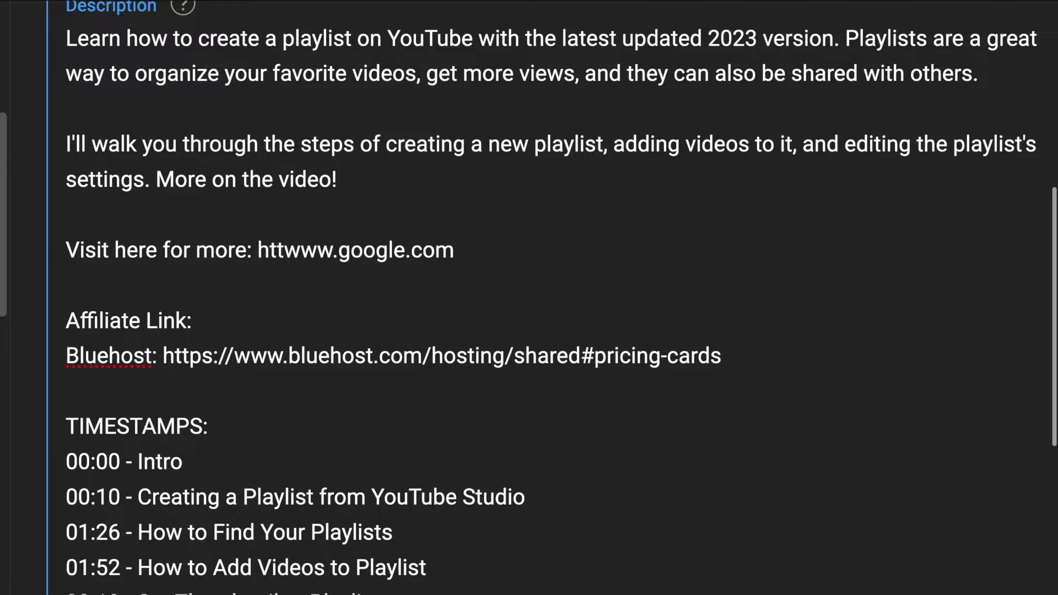
type("ps:/")
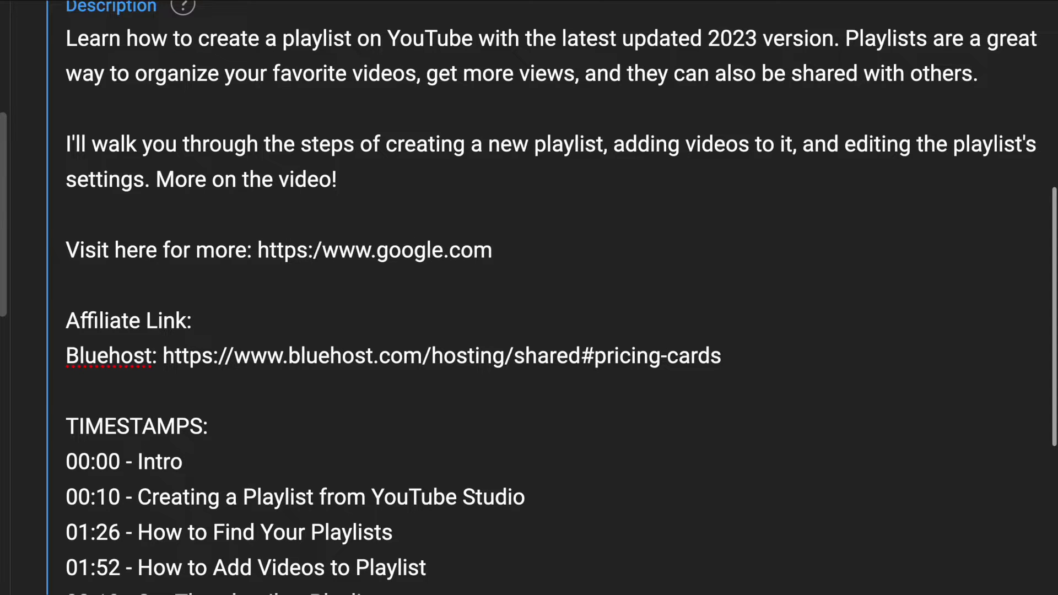
type("/")
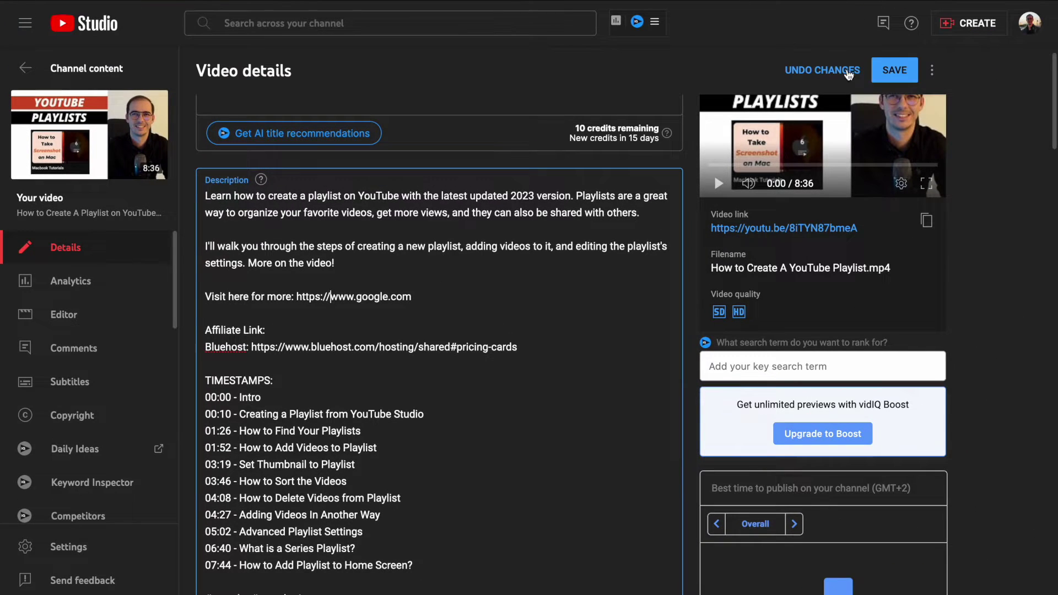
left_click(888, 71)
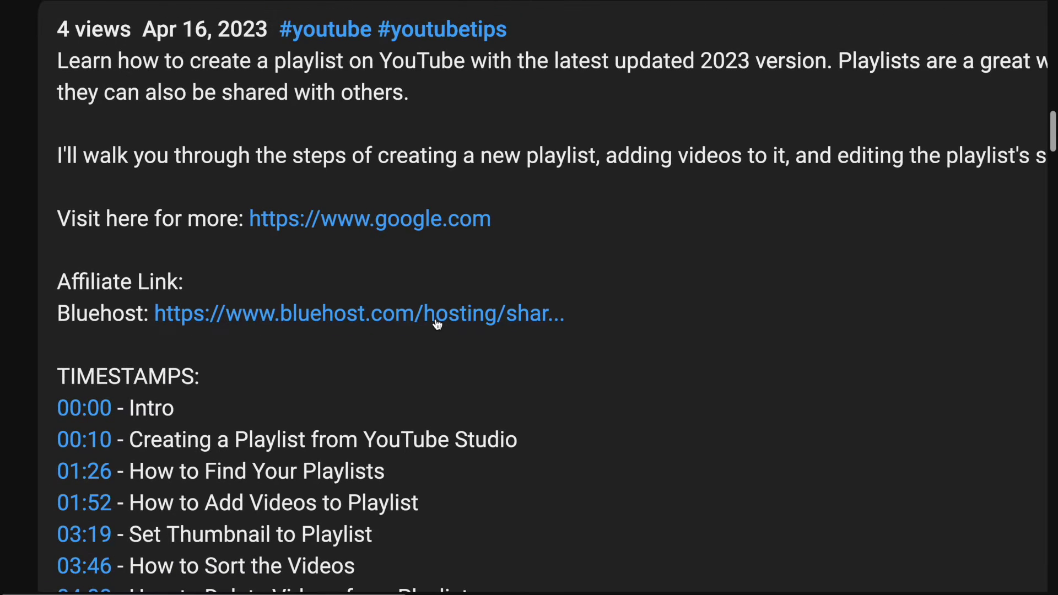
- Test the Bluehost link, then select the Affiliate Link and Bluehost description lines
left_click(433, 321)
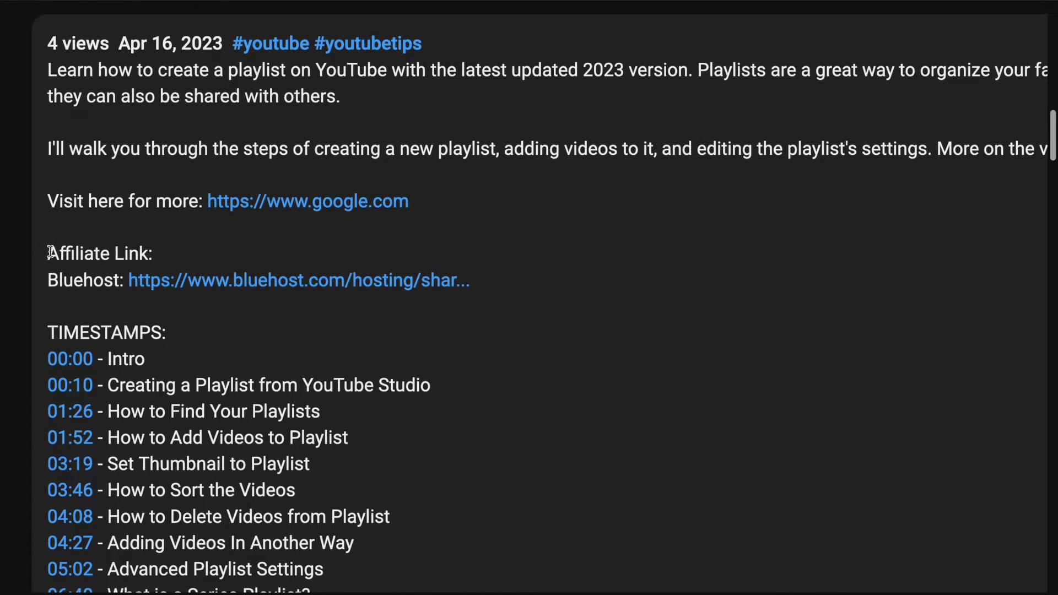
left_click_drag(49, 253, 493, 280)
key("ctrl+c")
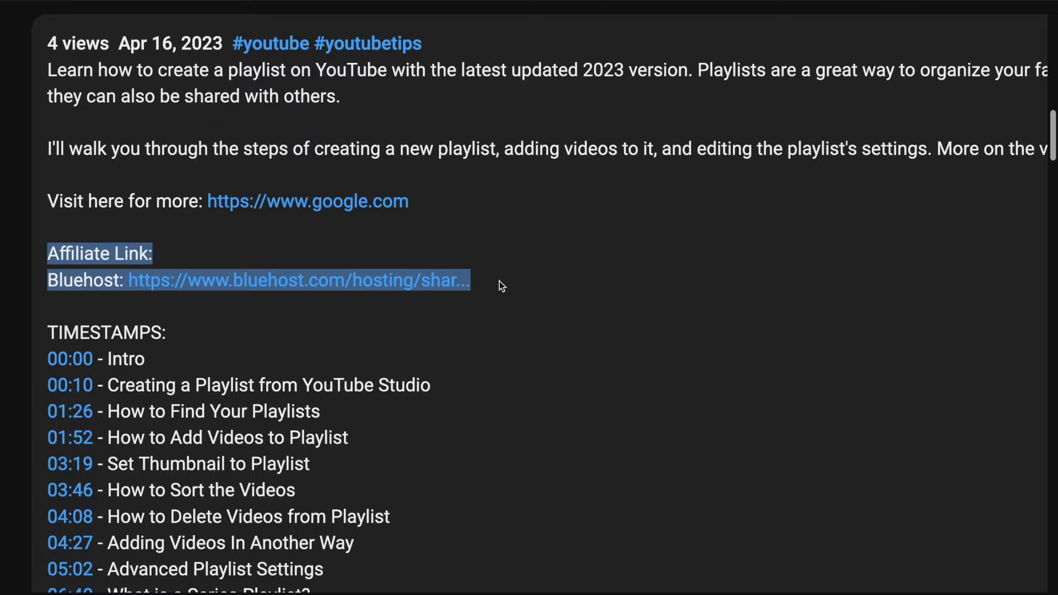
left_click(499, 281)
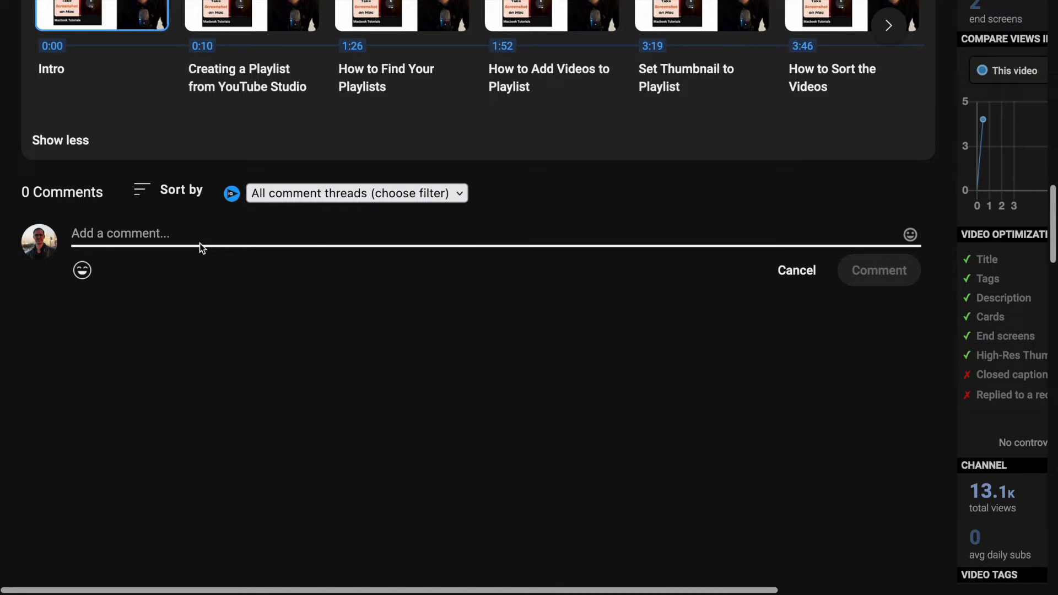
- Post the Affiliate Link and Bluehost lines as a comment and test its Bluehost link
key("ctrl+v")
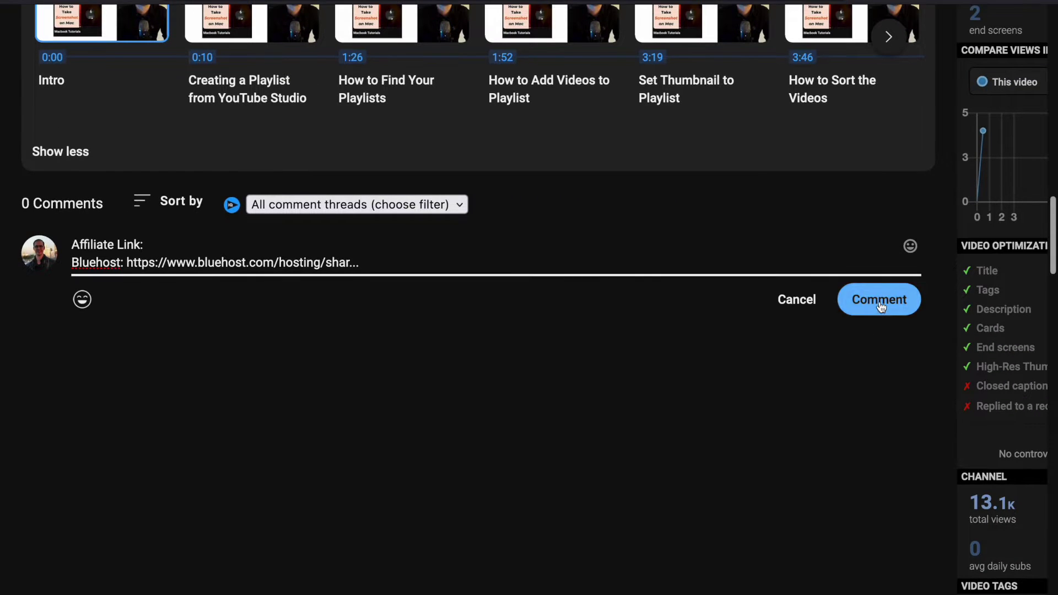
left_click(879, 299)
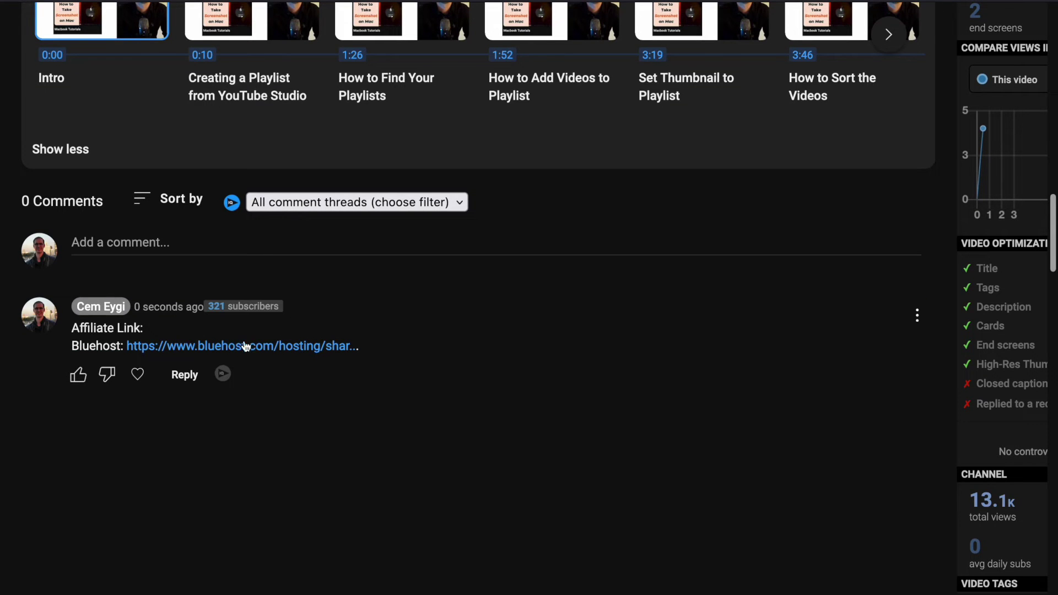
left_click(238, 347)
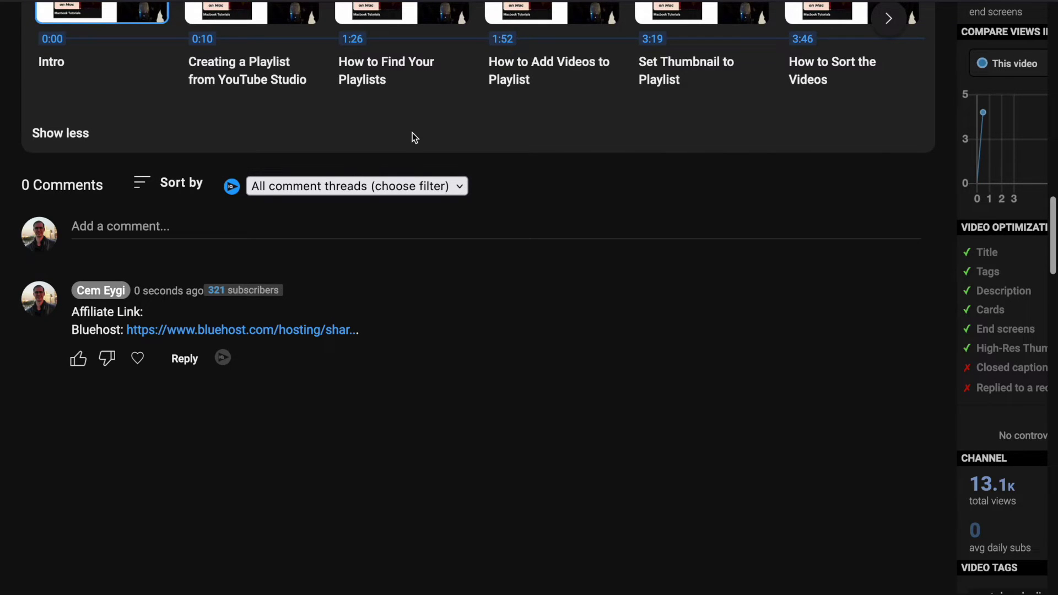
scroll(412, 135, "up", 5)
scroll(412, 137, "up", 2)
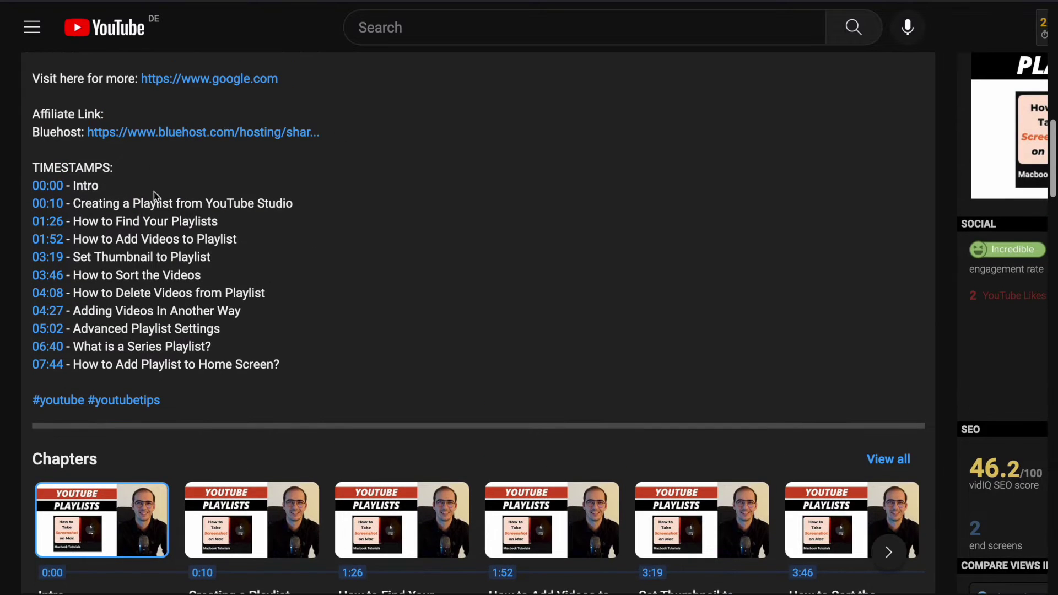
scroll(301, 218, "up", 1)
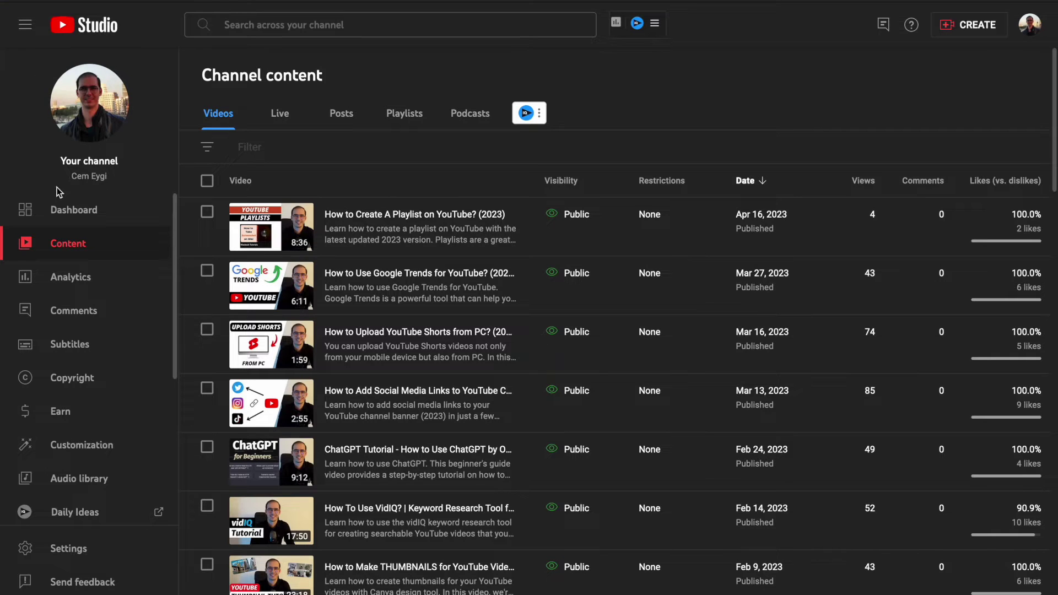
mouse_move(414, 227)
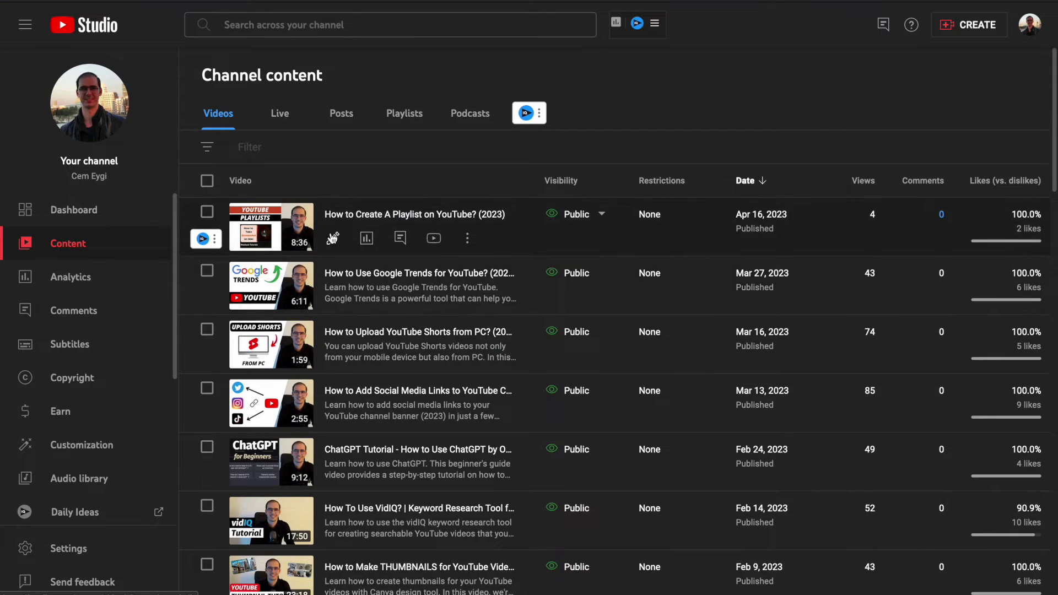
- Select the full Bluehost affiliate URL in the playlist video's Studio description
left_click(333, 239)
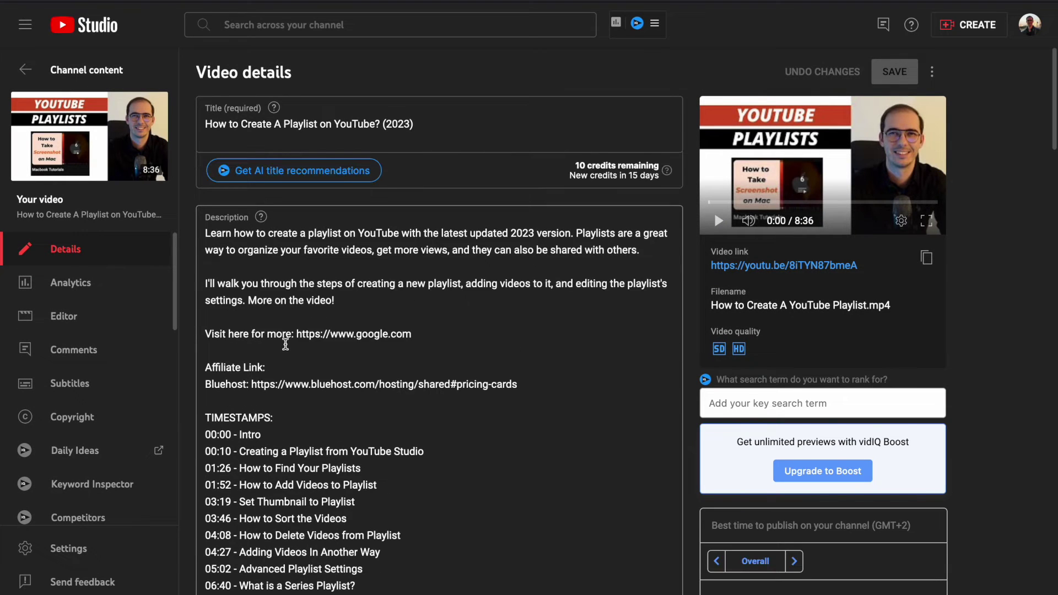
scroll(286, 345, "down", 2)
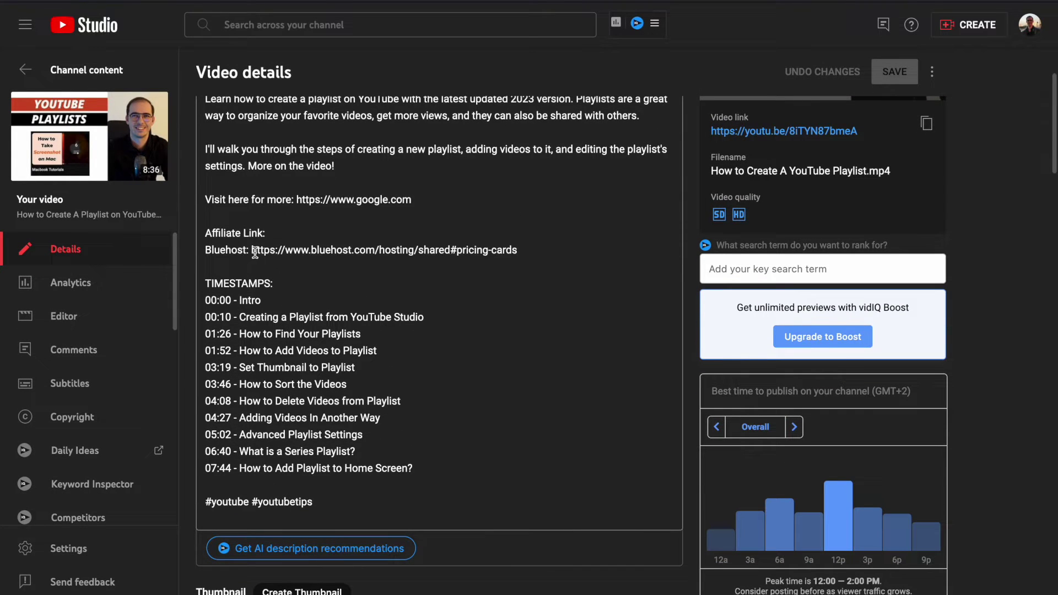
left_click_drag(252, 252, 534, 253)
key("ctrl+c")
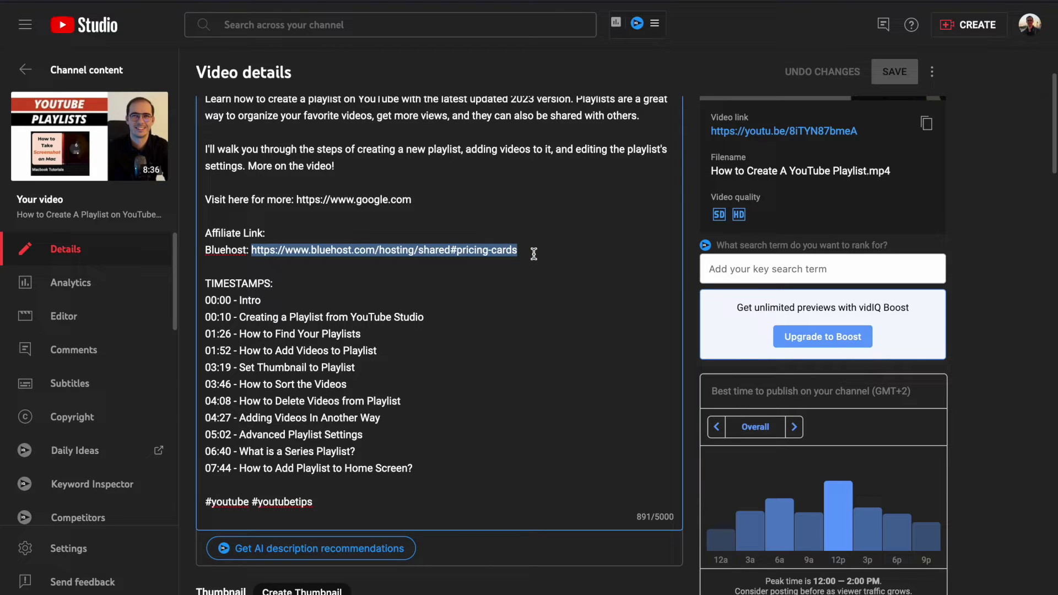
left_click(365, 83)
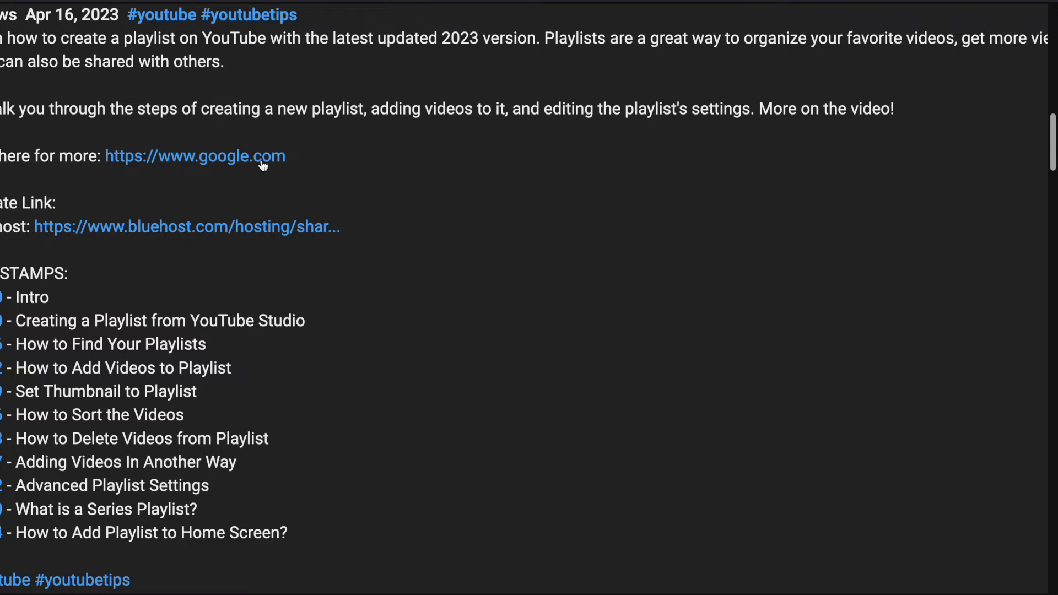
scroll(263, 165, "down", 3)
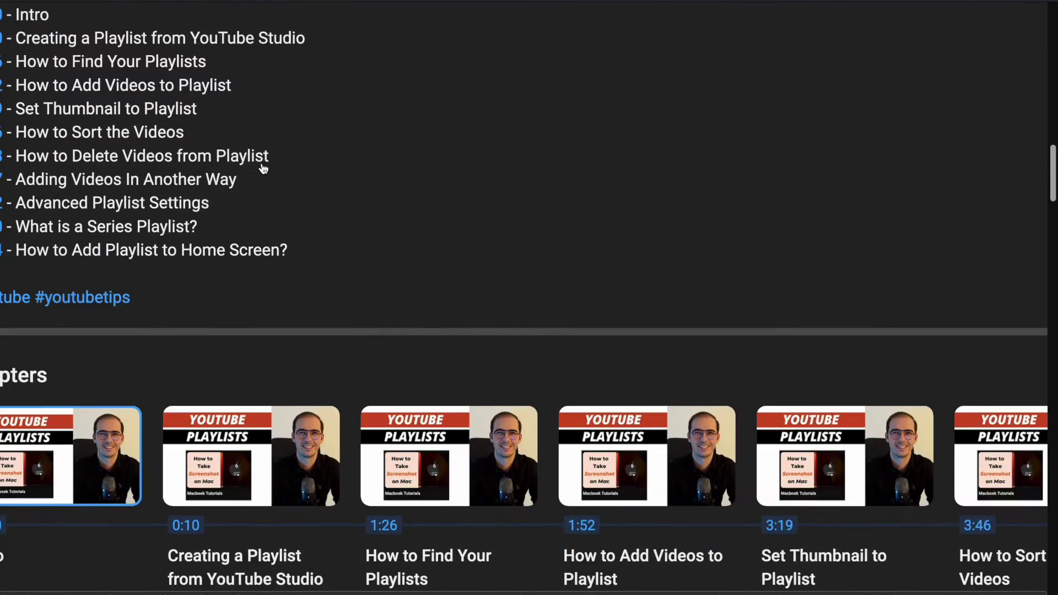
scroll(261, 165, "down", 2)
scroll(262, 165, "down", 2)
- Edit the affiliate comment, replacing the truncated Bluehost link with the full URL
left_click(752, 224)
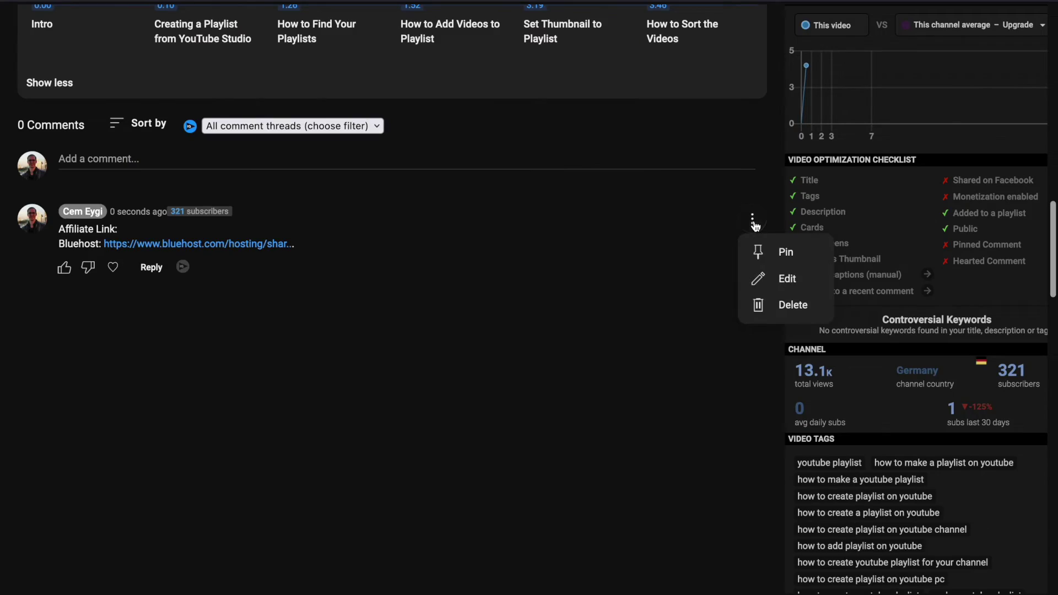
left_click(767, 279)
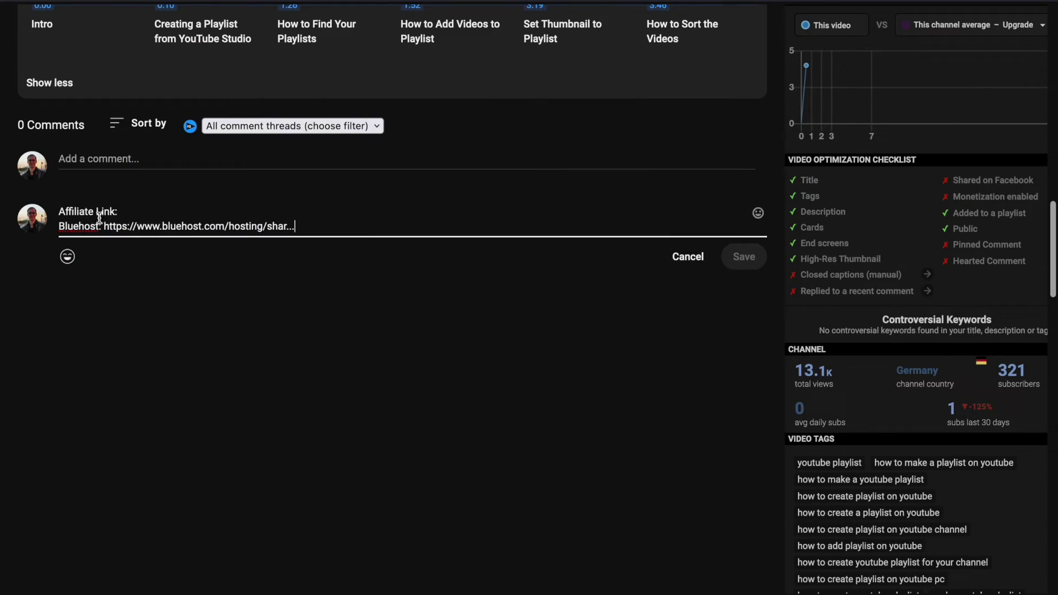
left_click_drag(104, 225, 296, 228)
key("ctrl+v")
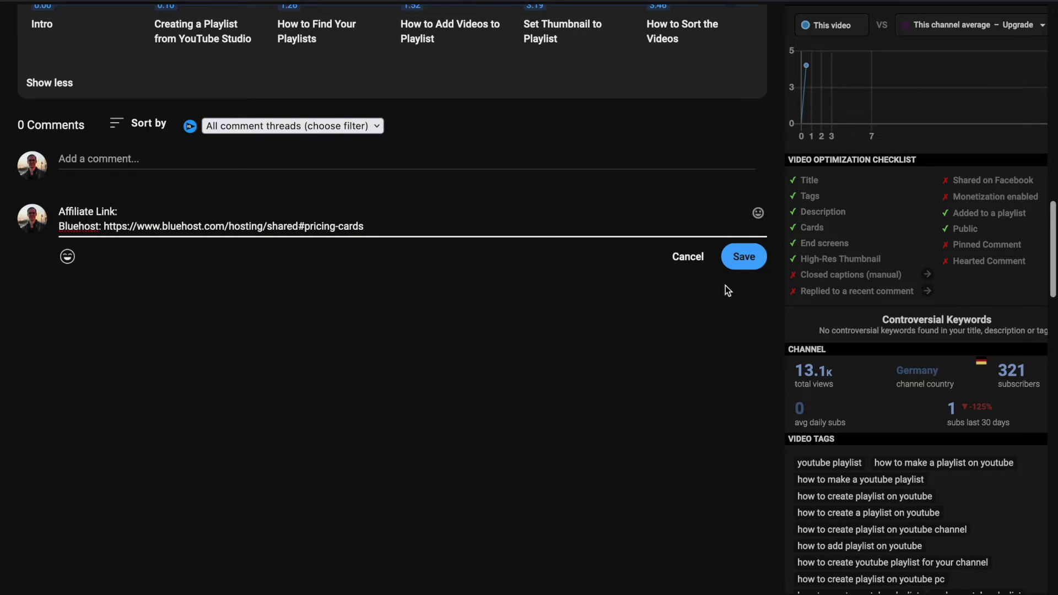
left_click(744, 258)
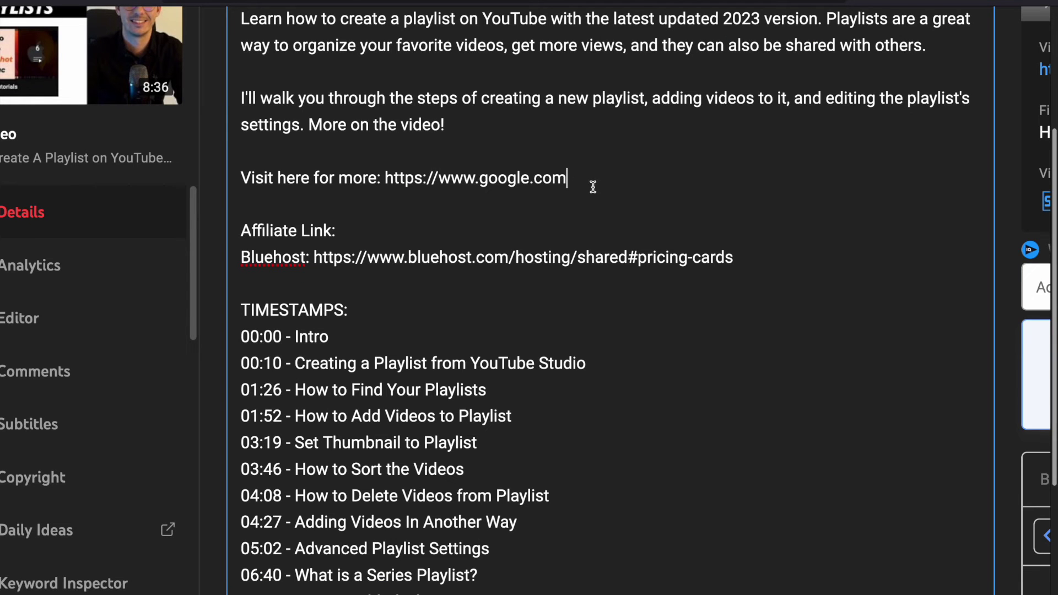
- Add 'Related Video:' with the youtube.com watch URL below google.com and save
key("Return")
key("Return")
type("elated Video:")
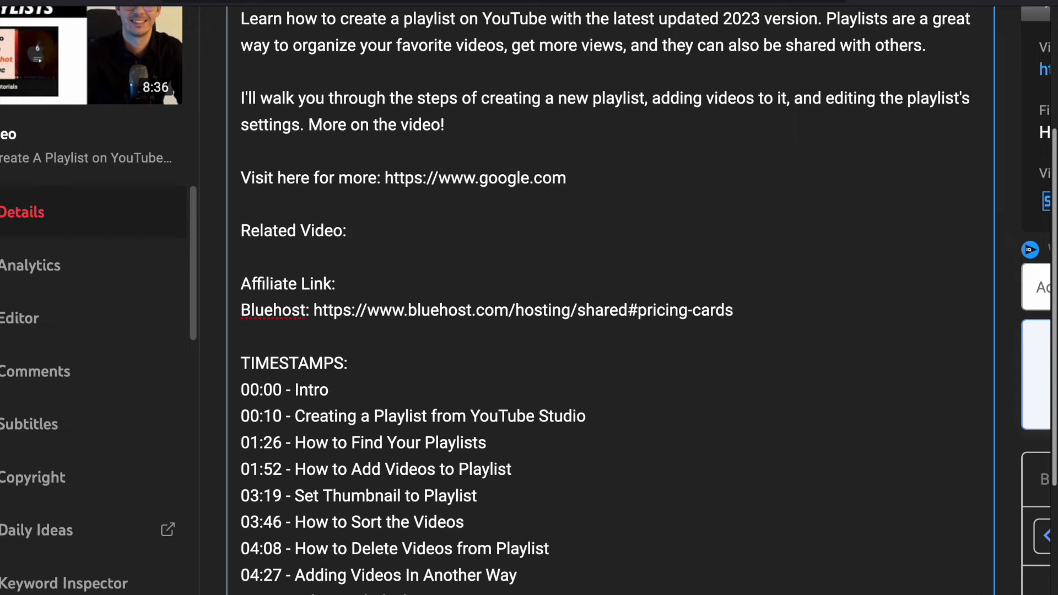
type("https://www.youtube.com/watch?v=PBWRRqpb-_s")
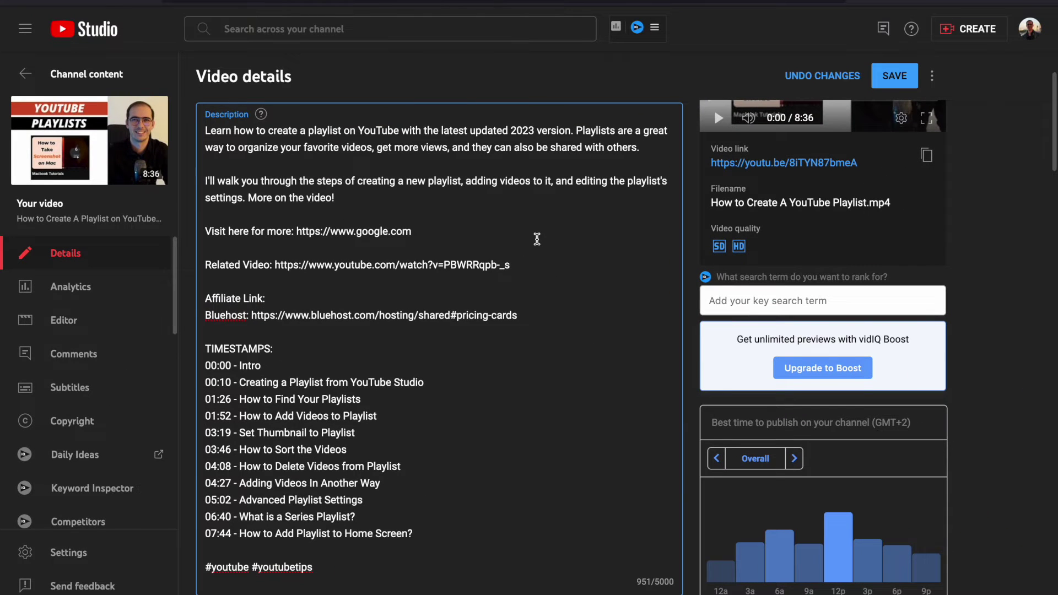
left_click(889, 75)
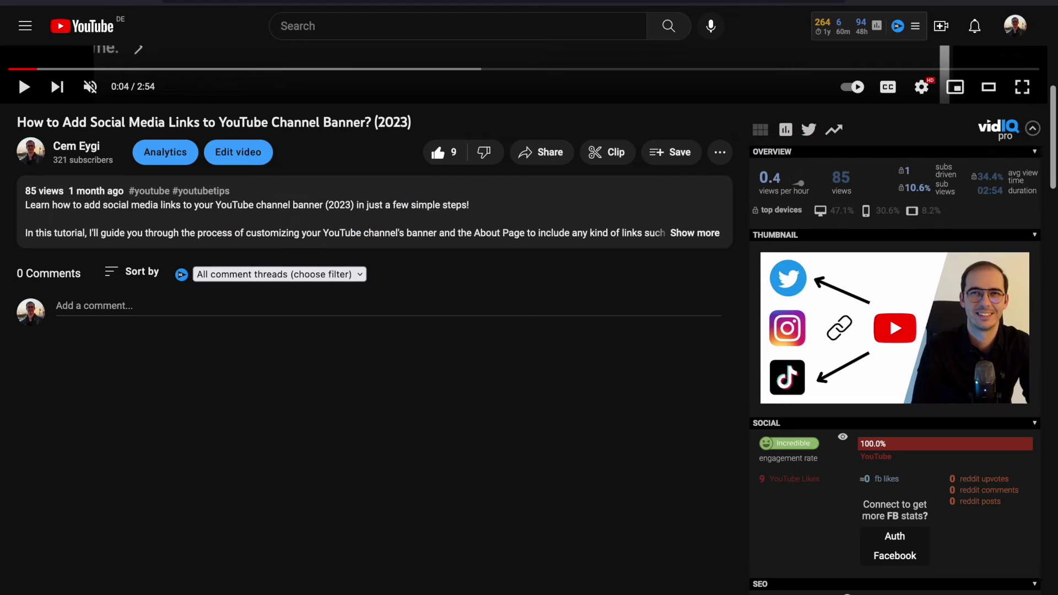
- Select the short youtu.be link in the social media links video's Share dialog
left_click(542, 154)
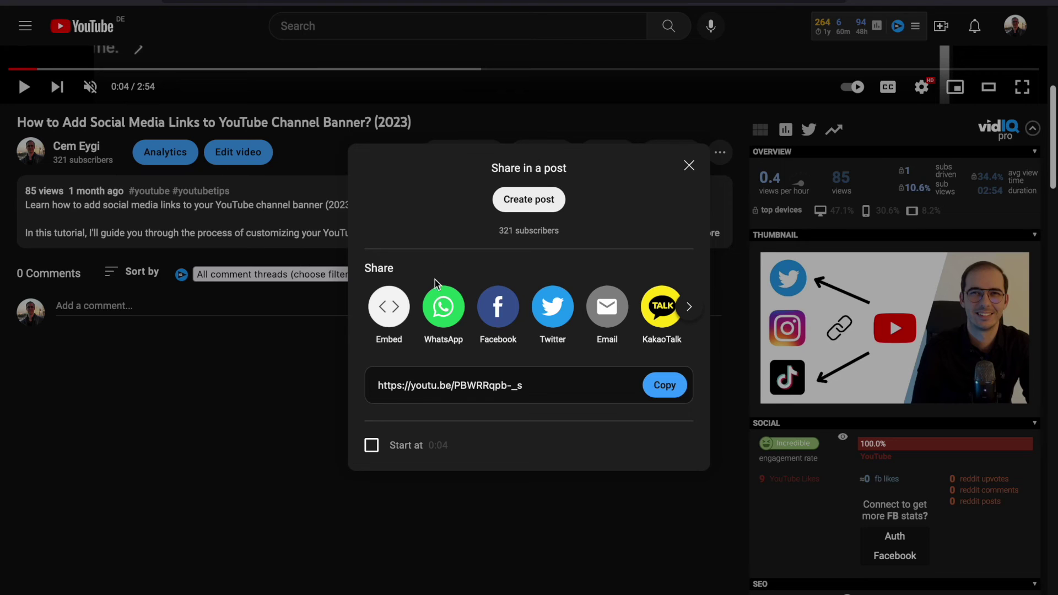
left_click_drag(375, 386, 526, 388)
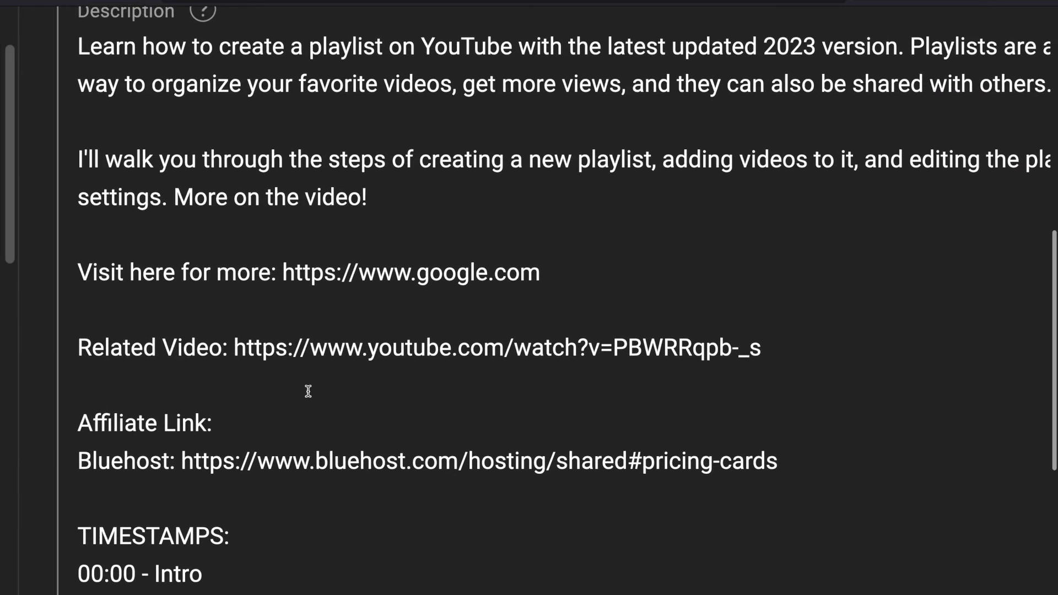
scroll(307, 391, "down", 1)
- Paste the youtu.be link on a new line below the long related-video link
left_click(765, 274)
key("Return")
type("Related Video:")
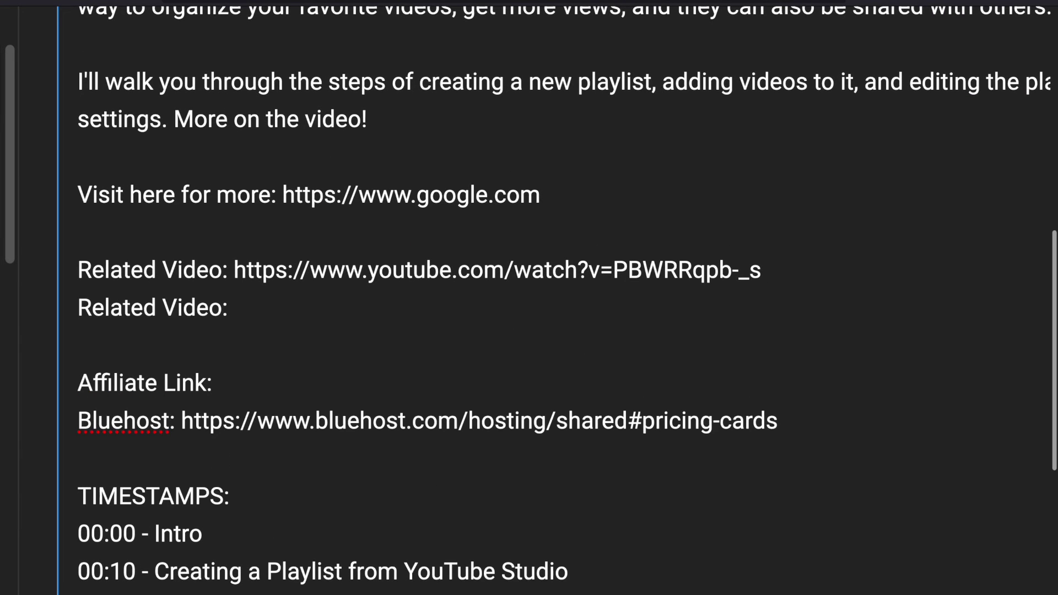
key("ctrl+v")
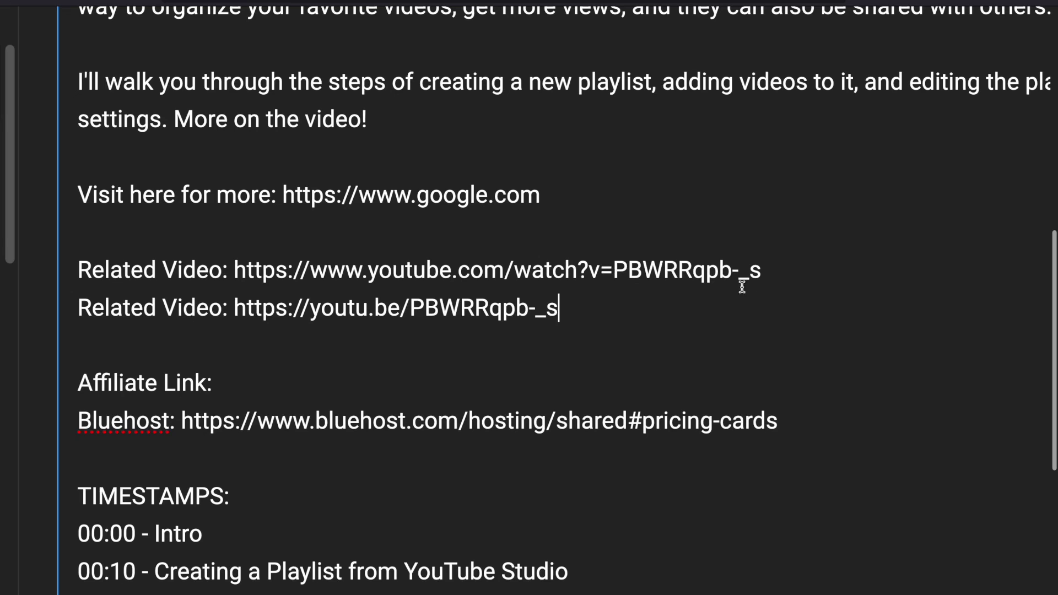
- Highlight the long and short related-video links to compare them
left_click_drag(234, 271, 559, 313)
left_click(504, 308)
left_click_drag(311, 308, 401, 308)
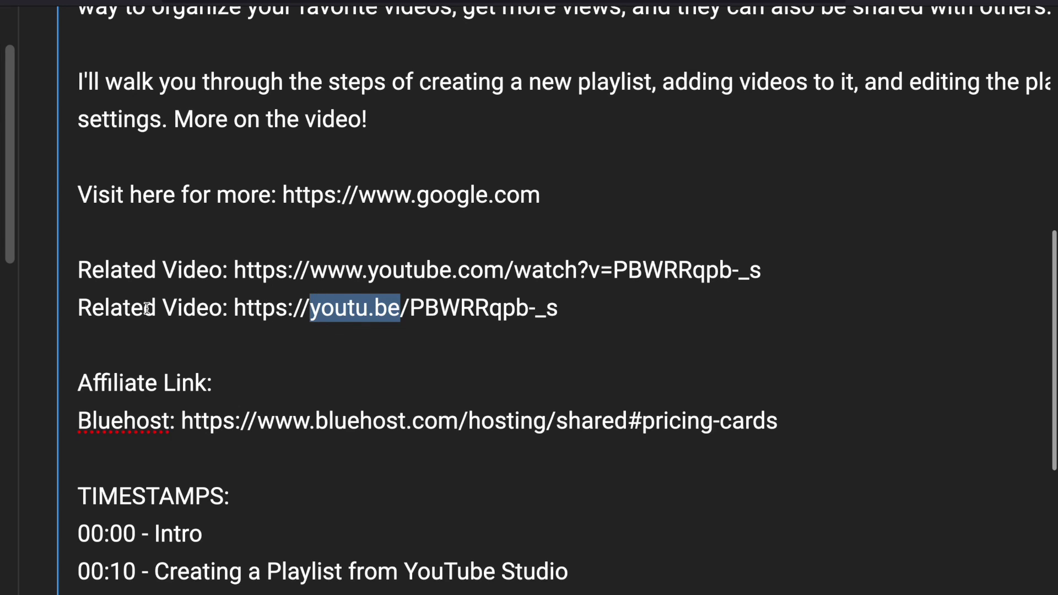
left_click_drag(147, 308, 548, 317)
left_click(573, 317)
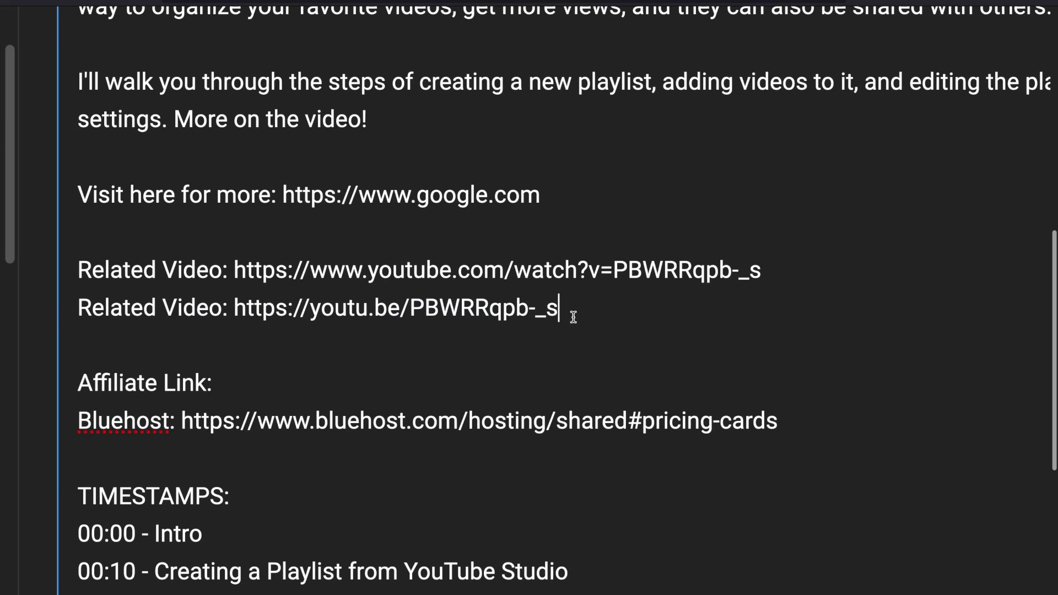